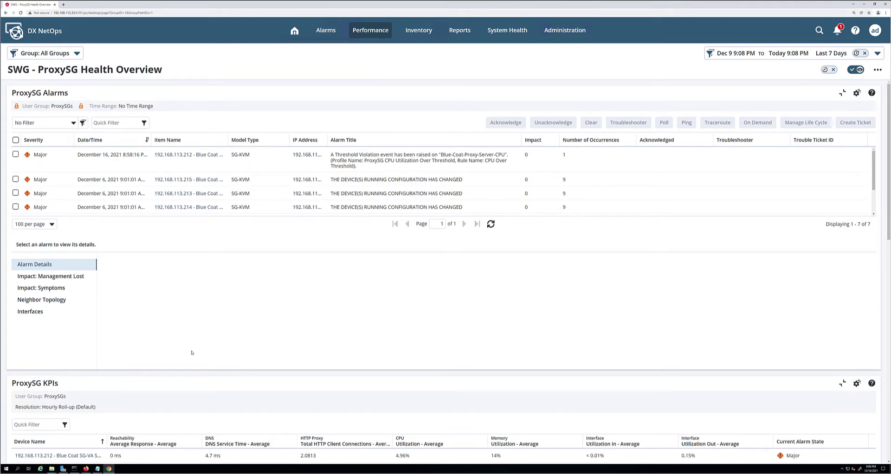
Step: Examine the ProxySG Health Overview dashboard, including the device KPIs, KPIs by location, and the connection, bandwidth, CPU and memory projections
scroll(192, 352, down, 1)
scroll(192, 352, down, 2)
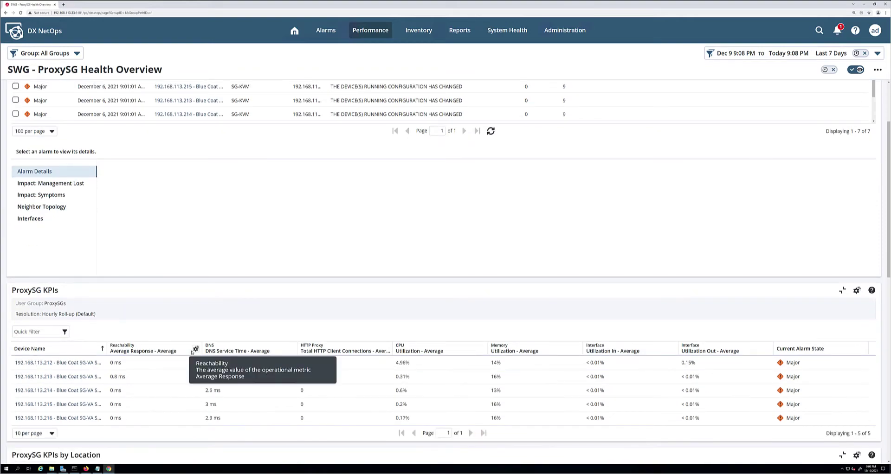
scroll(191, 353, down, 1)
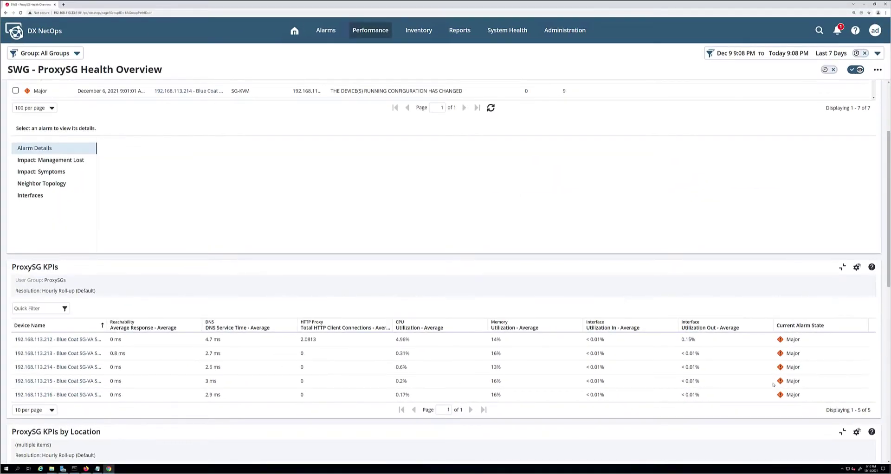
scroll(768, 392, down, 3)
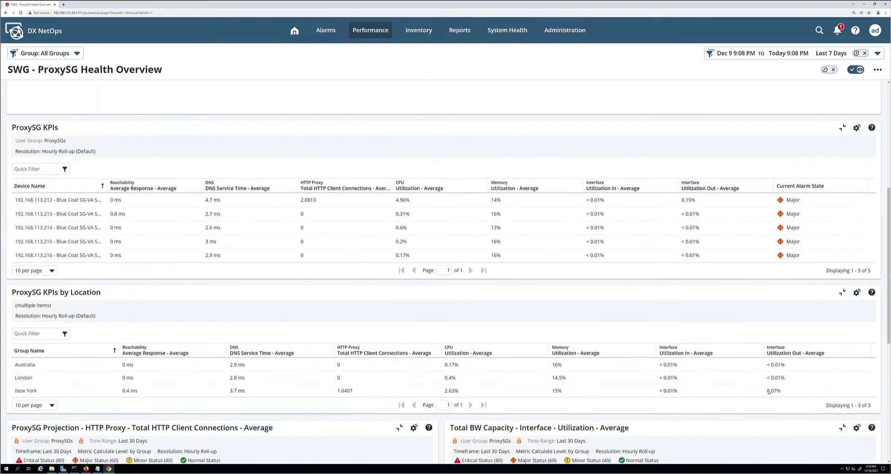
scroll(769, 392, down, 1)
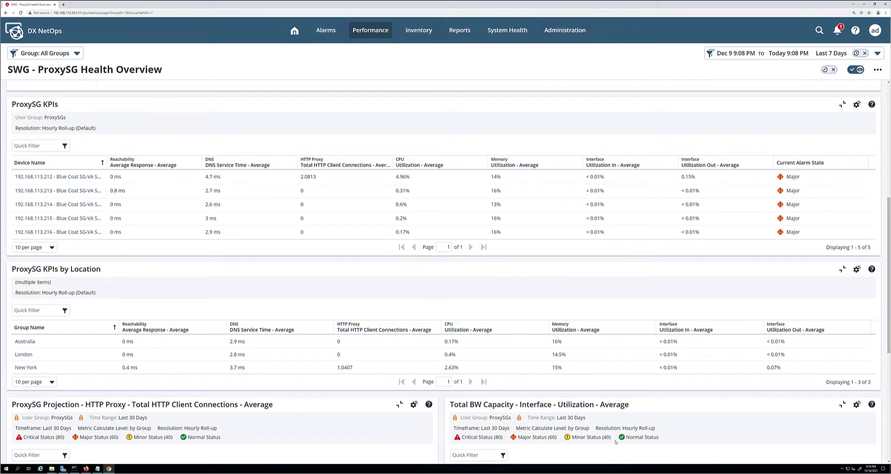
scroll(500, 428, down, 4)
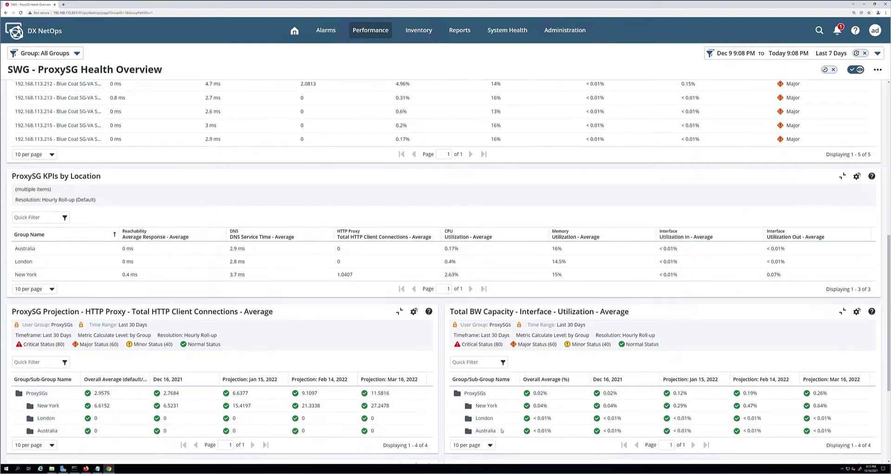
scroll(502, 431, down, 3)
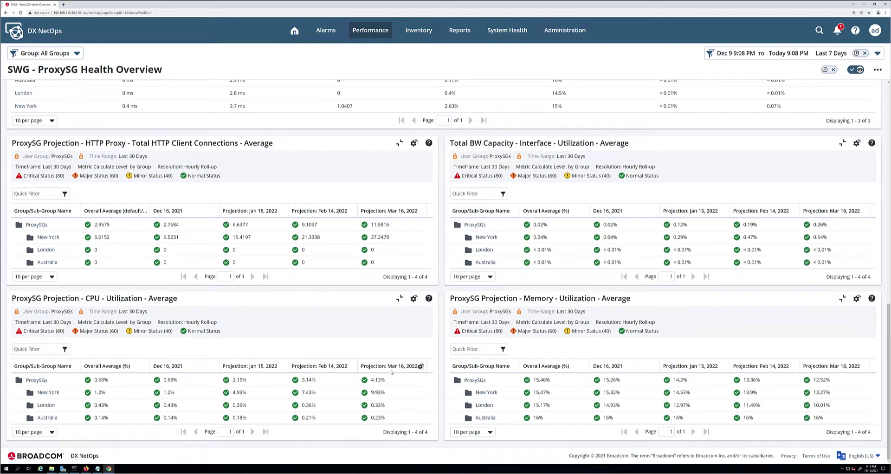
scroll(399, 368, up, 7)
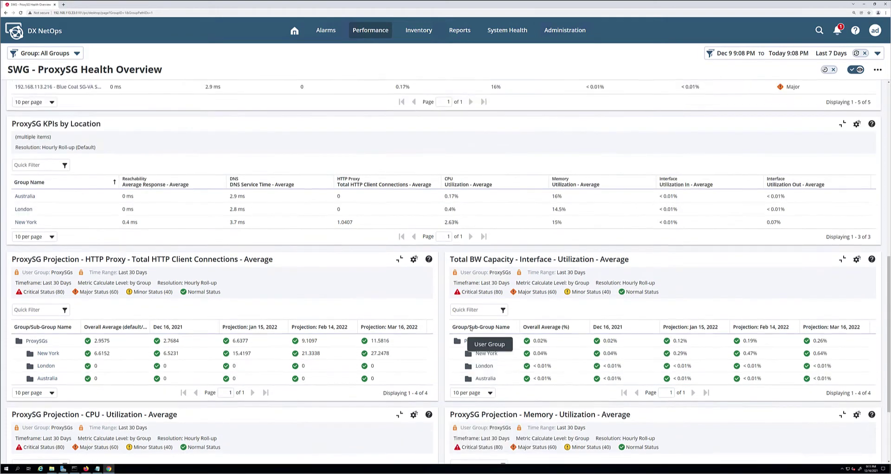
scroll(463, 323, up, 4)
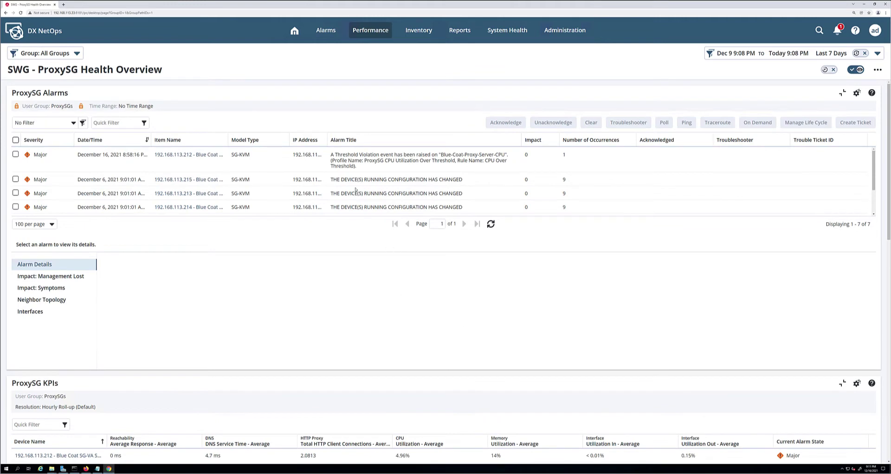
Step: Open the CPU threshold violation alarm for Blue-Coat-Proxy-Server-CPU and read its symptoms, probable causes and recommended actions
click(362, 163)
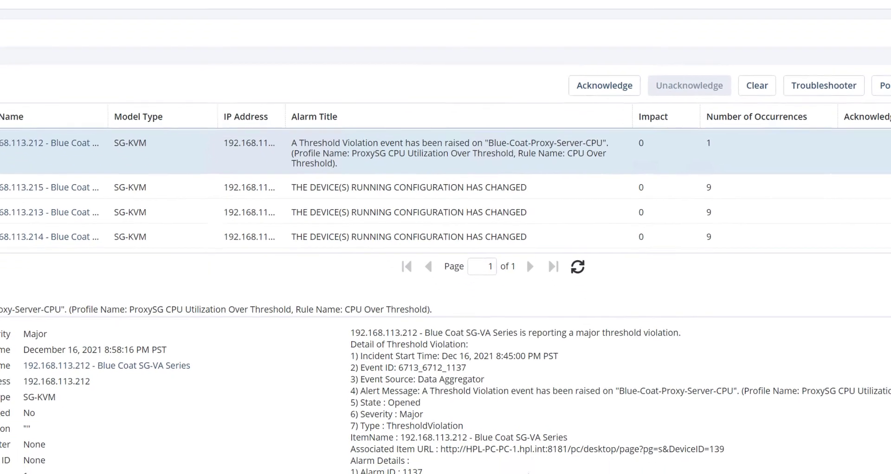
scroll(457, 335, down, 5)
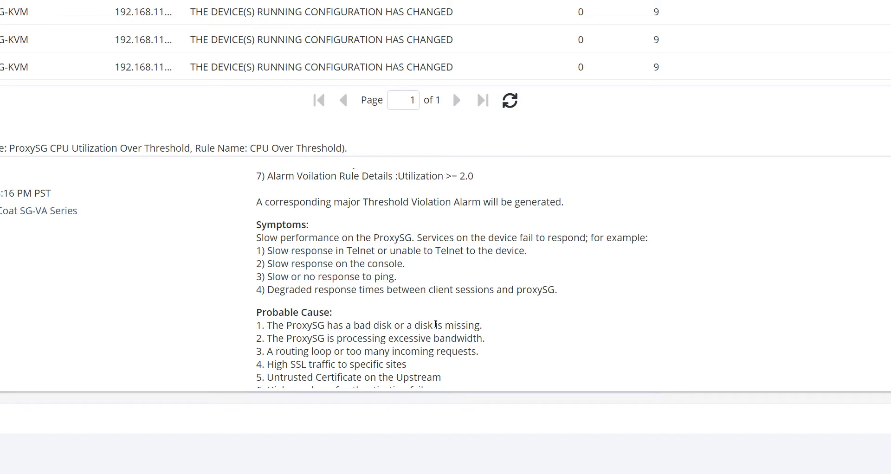
scroll(436, 324, down, 1)
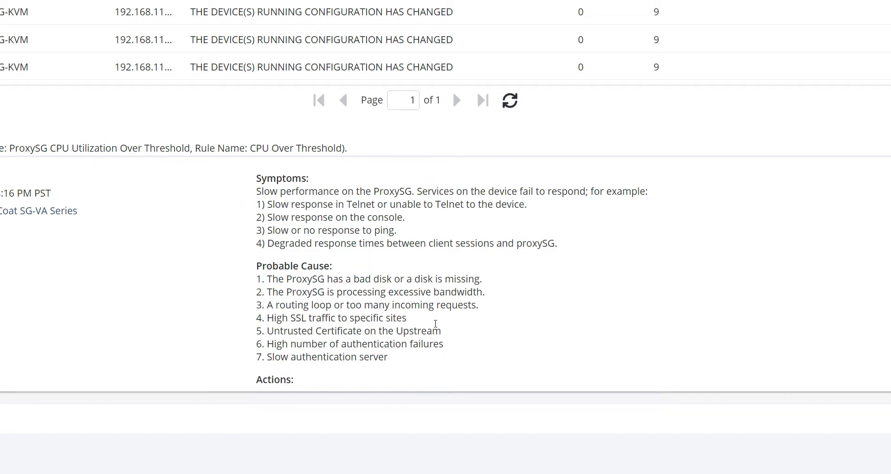
scroll(436, 324, down, 1)
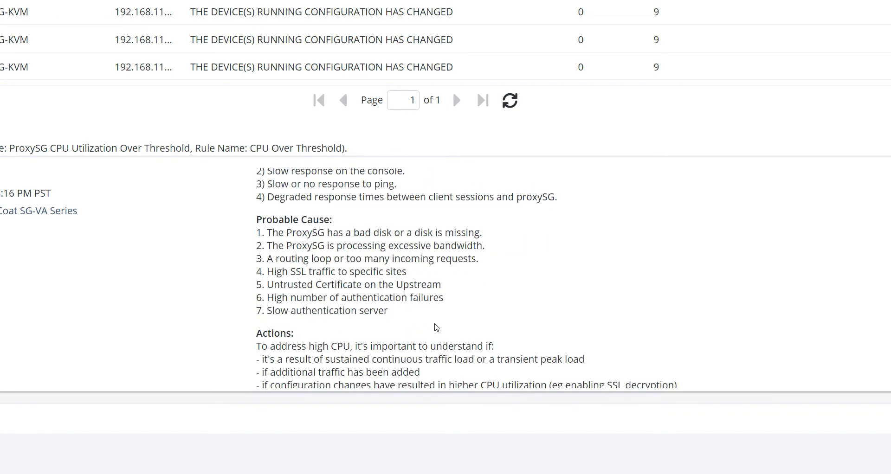
scroll(436, 327, down, 1)
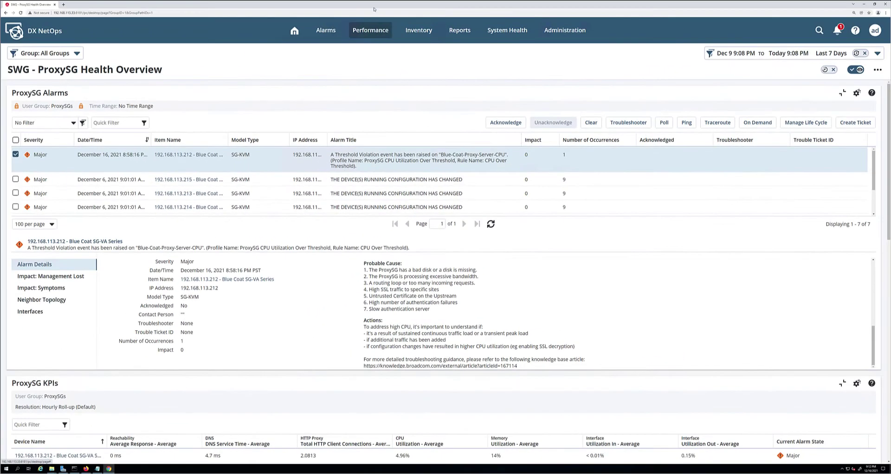
Step: Open the alarmed device 192.168.113.212 - Blue Coat SG-VA Series and show its System Health view
click(370, 30)
click(188, 155)
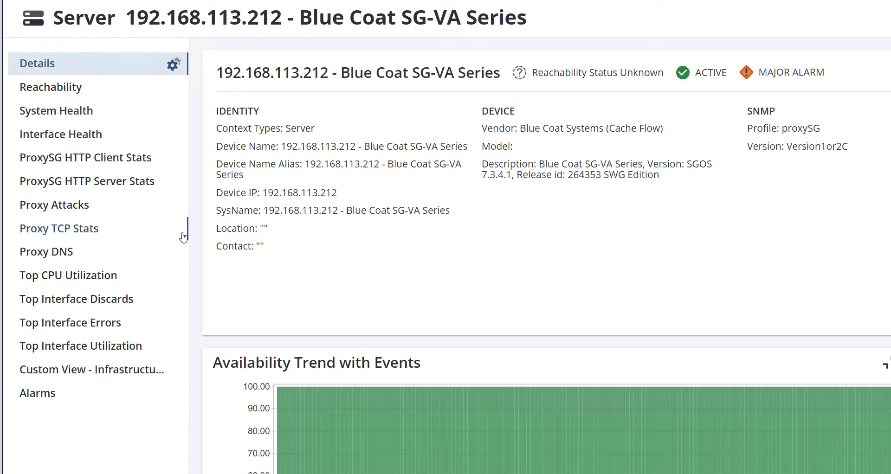
click(73, 115)
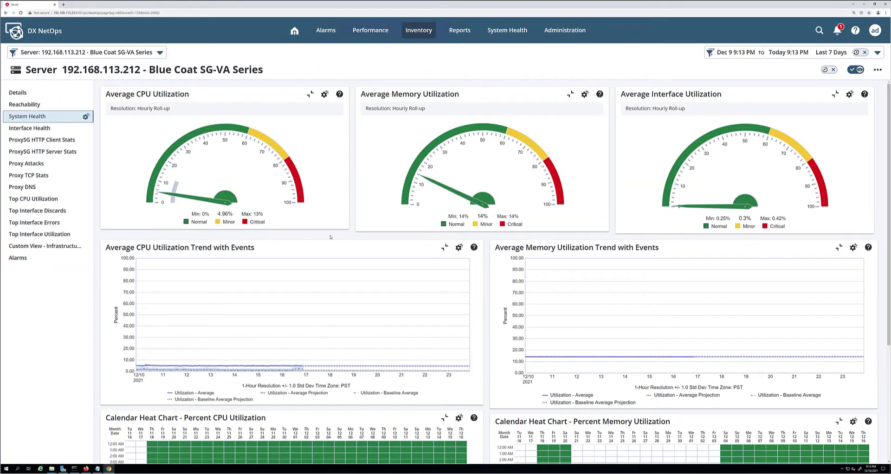
Step: Review the device's Reachability response times and its ProxySG HTTP Client Stats, including the client connections trend
click(51, 104)
mouse_move(298, 203)
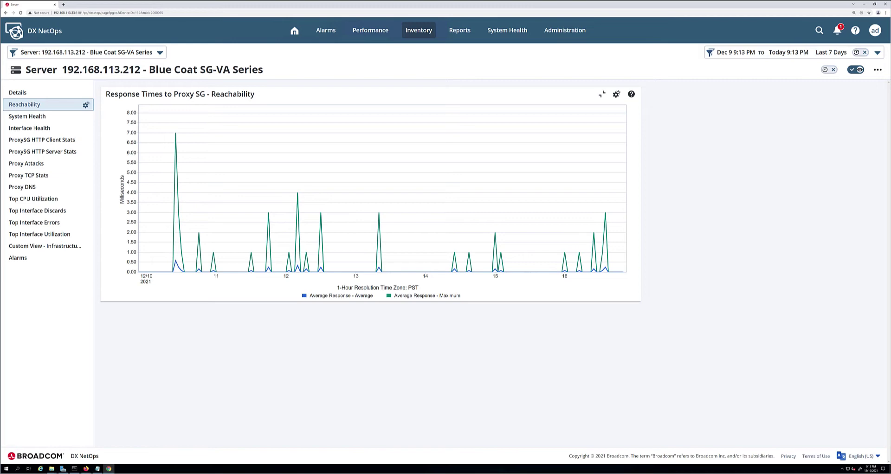
click(60, 142)
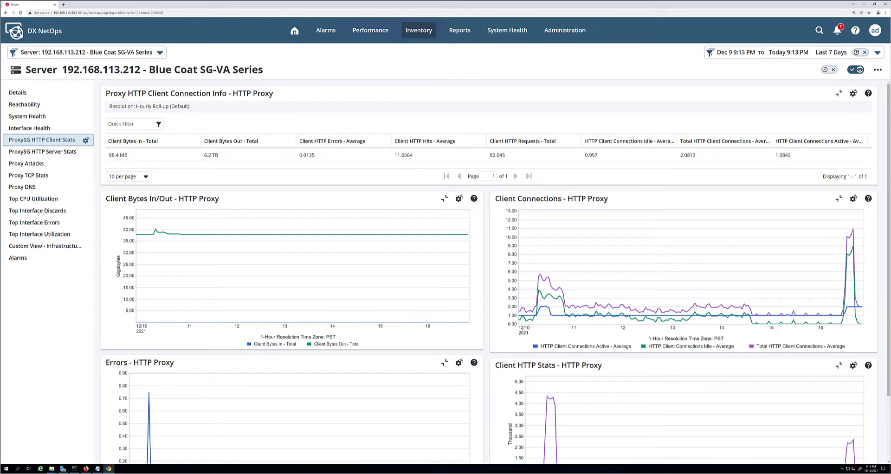
click(325, 30)
mouse_move(819, 349)
Step: Check the device's Proxy DNS, Proxy TCP Stats and Proxy Attacks views
click(36, 188)
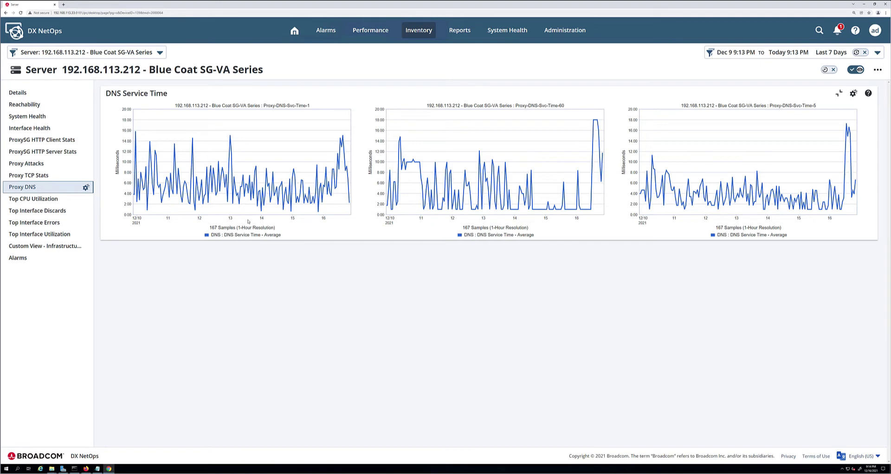
click(48, 176)
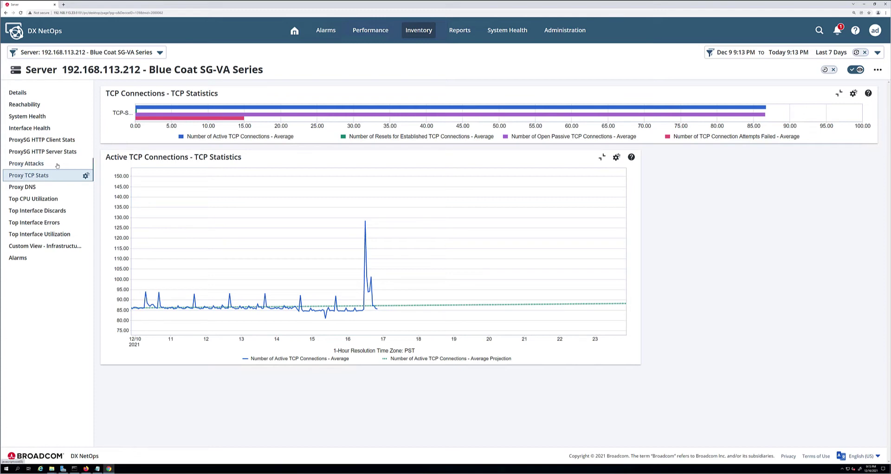
click(57, 166)
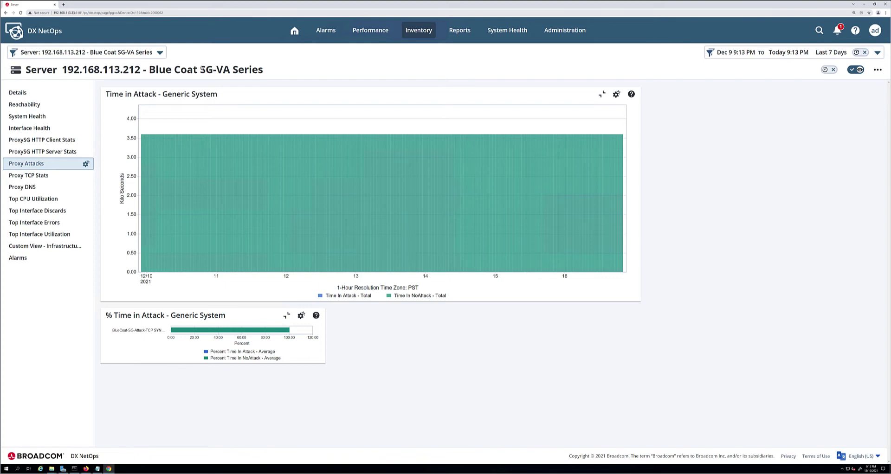
Step: Open interface 0:0 from the device's Interface Health view and show its IP Performance charts
click(45, 129)
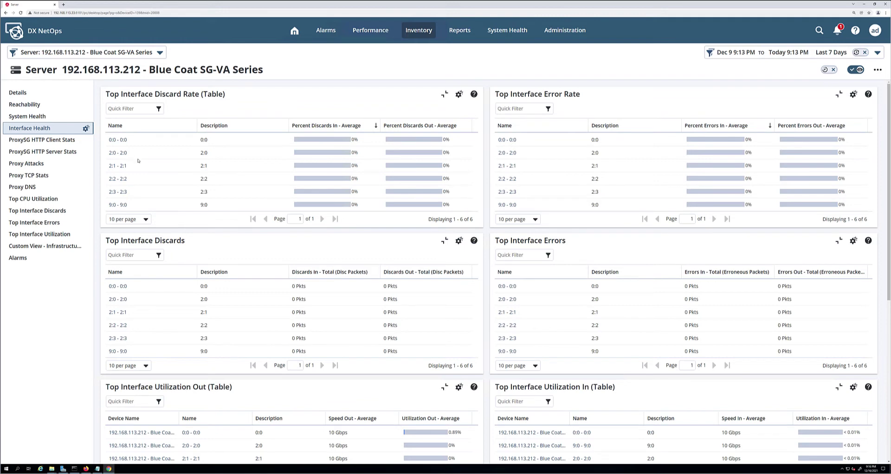
click(123, 141)
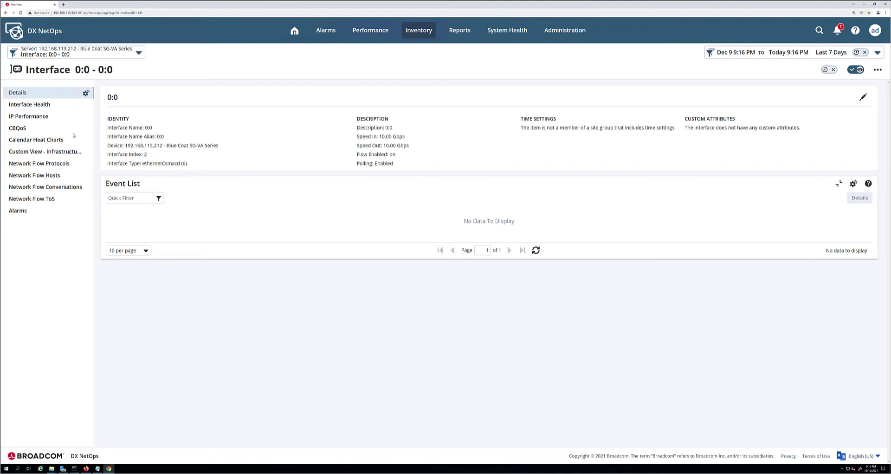
click(40, 117)
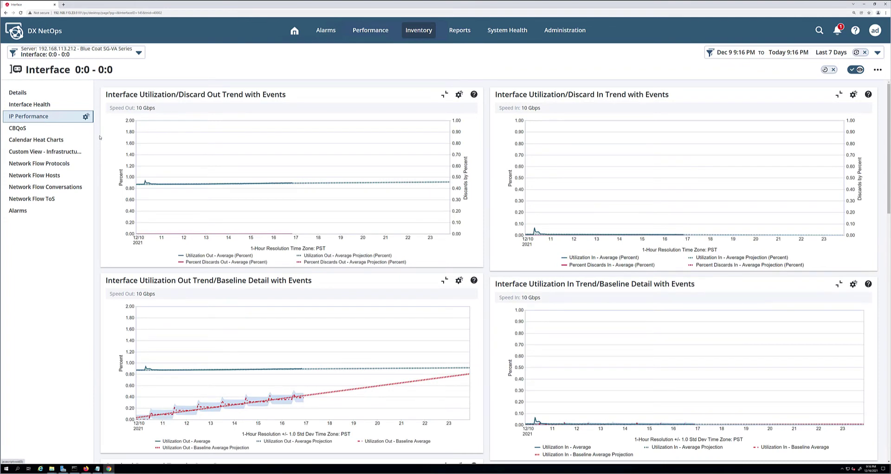
Step: Examine interface 0:0's utilization baselines, protocol trends, top hosts, ToS trends and top conversations
scroll(221, 218, down, 3)
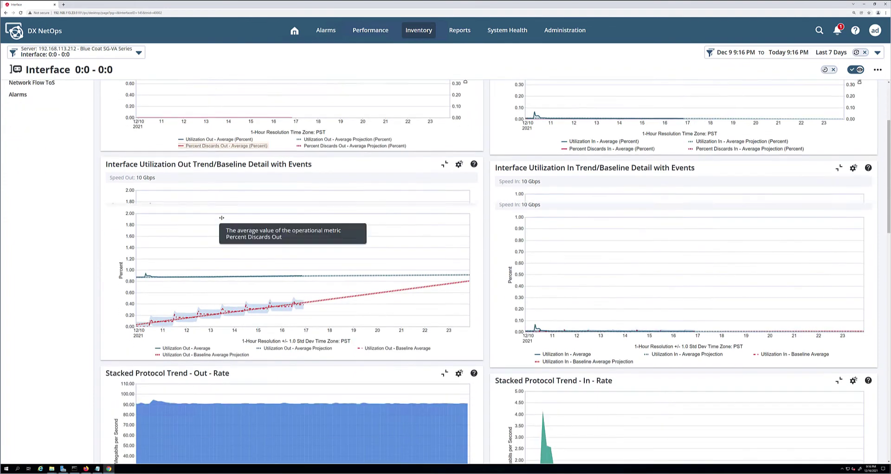
scroll(222, 220, down, 3)
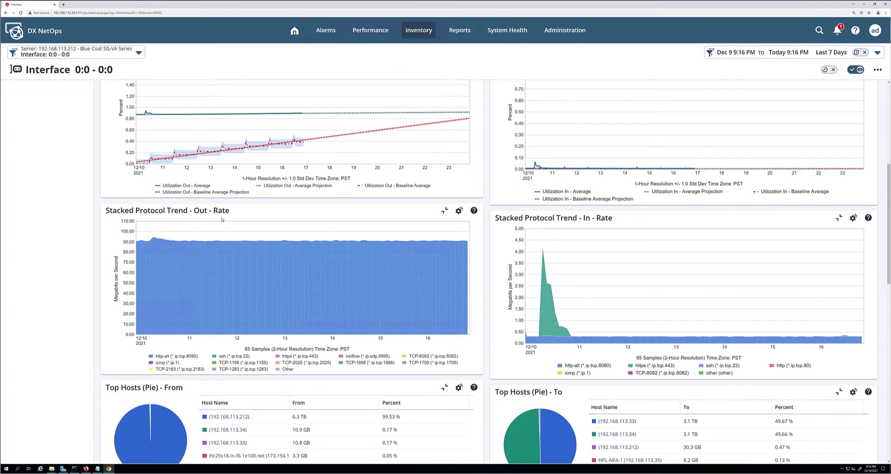
scroll(221, 220, down, 2)
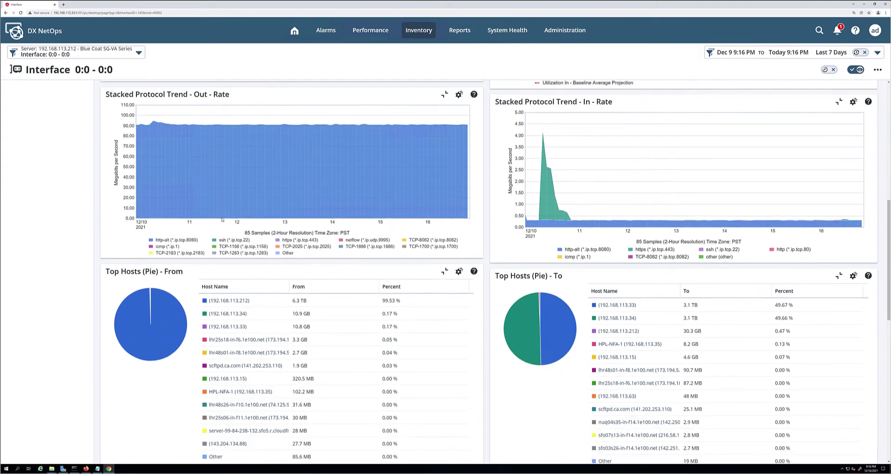
scroll(222, 220, down, 1)
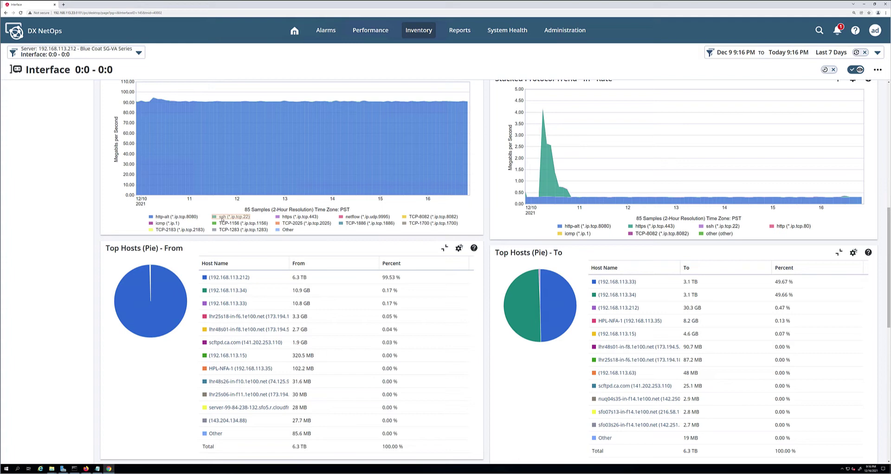
scroll(222, 218, up, 2)
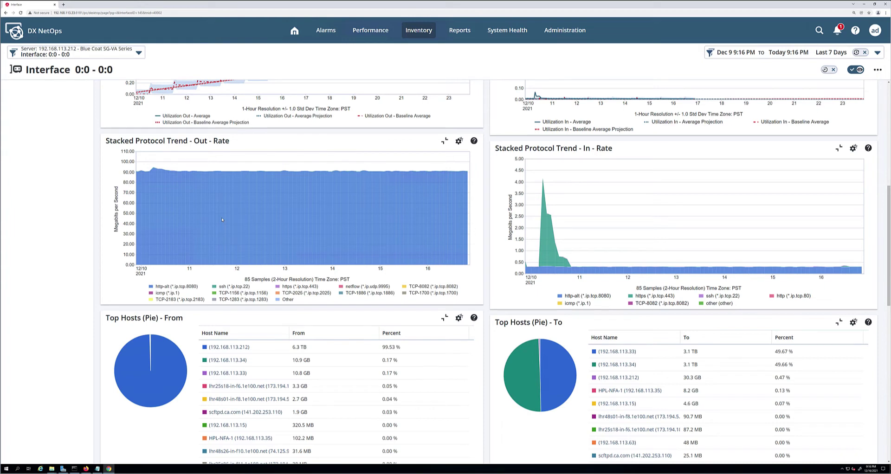
scroll(222, 219, down, 2)
scroll(222, 219, down, 1)
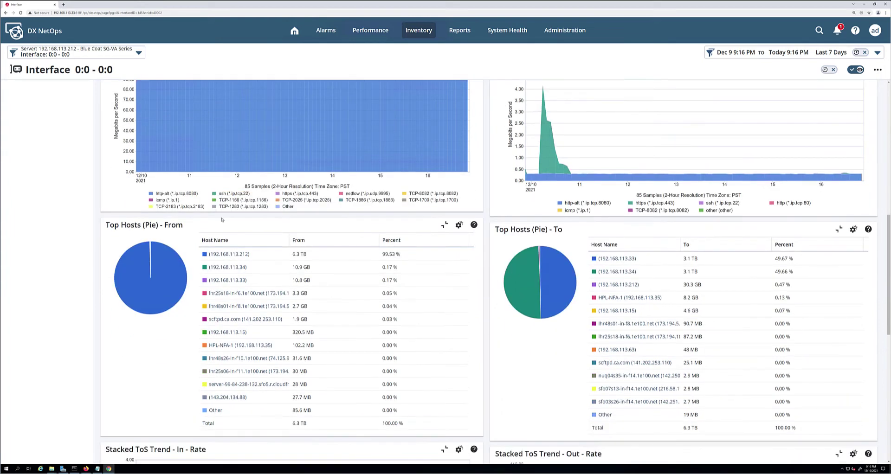
scroll(222, 219, down, 3)
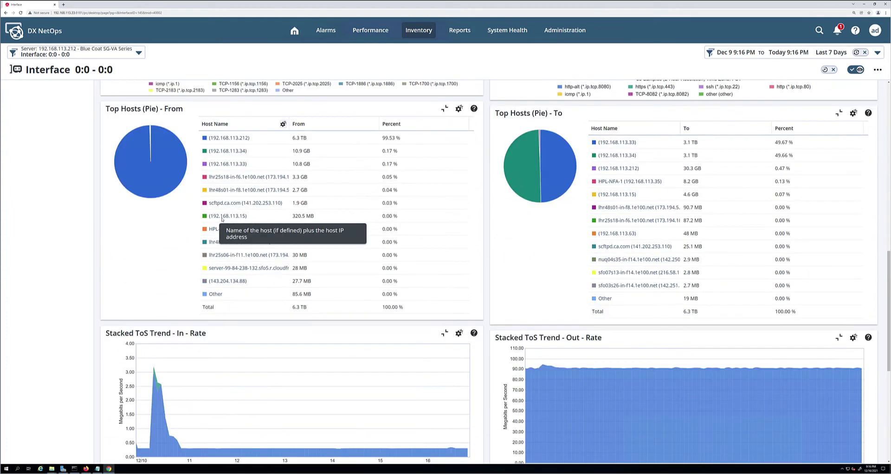
scroll(221, 220, down, 3)
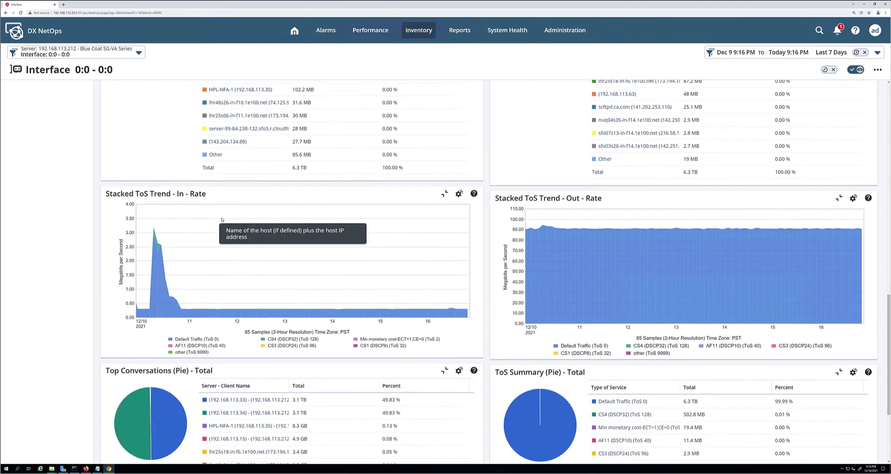
scroll(221, 220, down, 3)
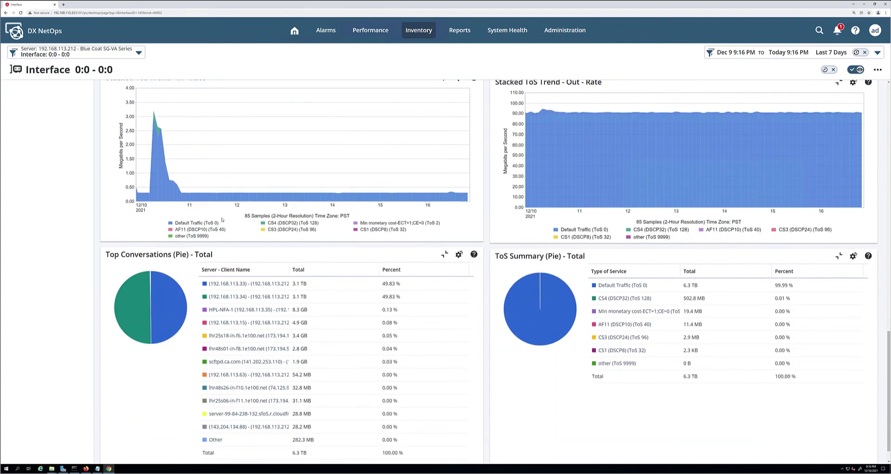
scroll(222, 219, down, 1)
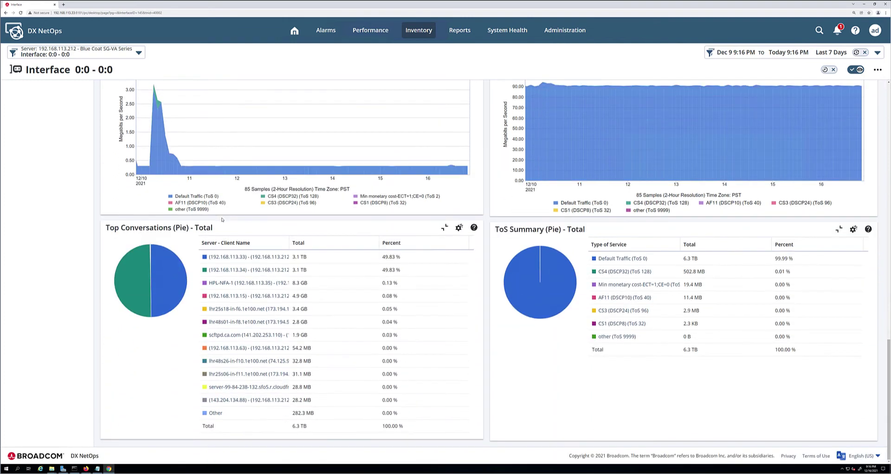
scroll(222, 219, up, 7)
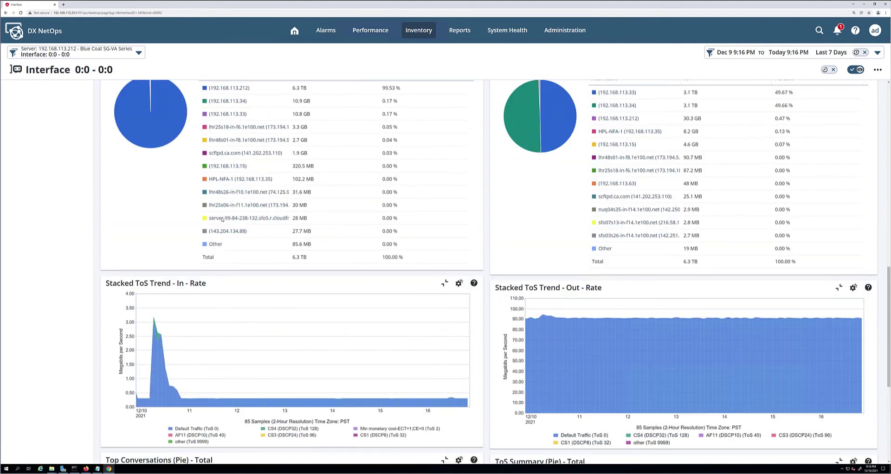
scroll(221, 219, up, 3)
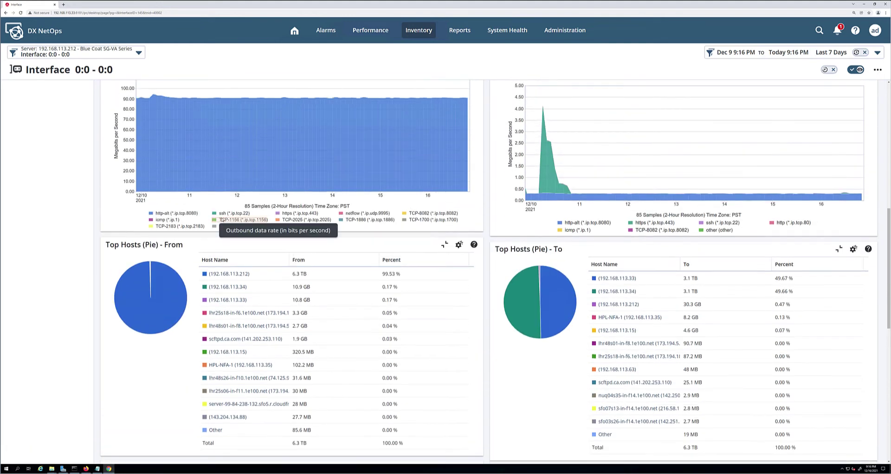
Step: Go from interface 0:0 back to its parent server, the Blue Coat SG-VA Series device, and review that server's Alarms list
scroll(222, 219, up, 1)
scroll(222, 219, up, 6)
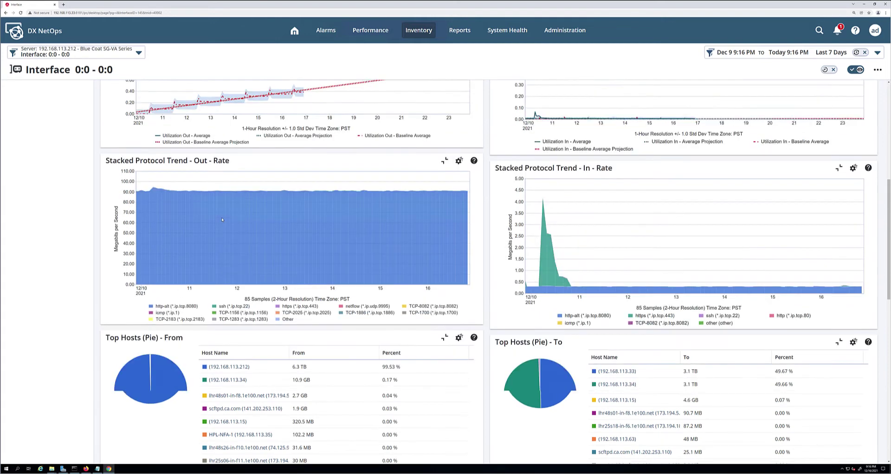
scroll(222, 219, up, 2)
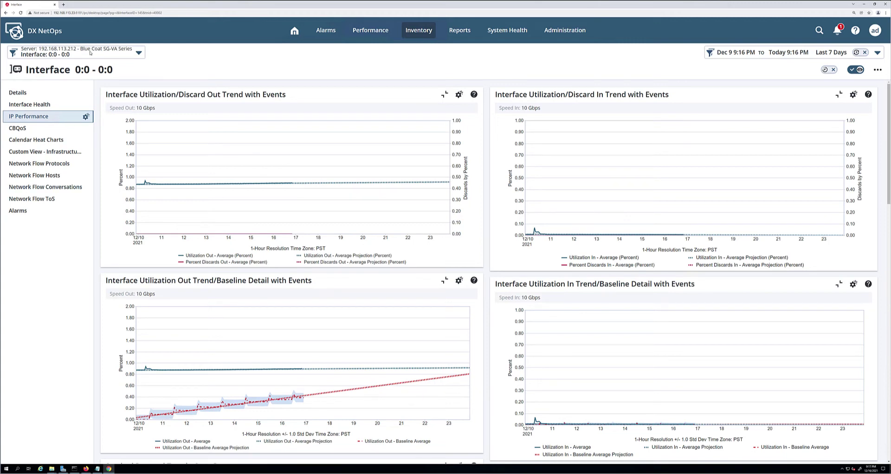
click(79, 50)
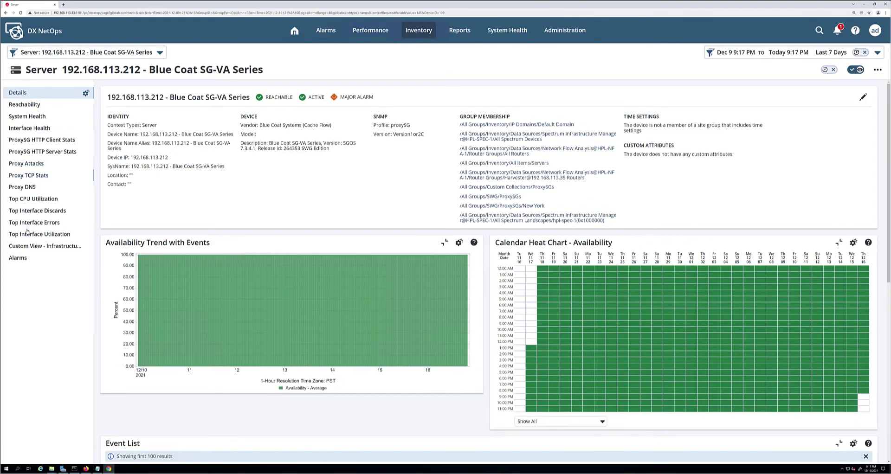
click(19, 258)
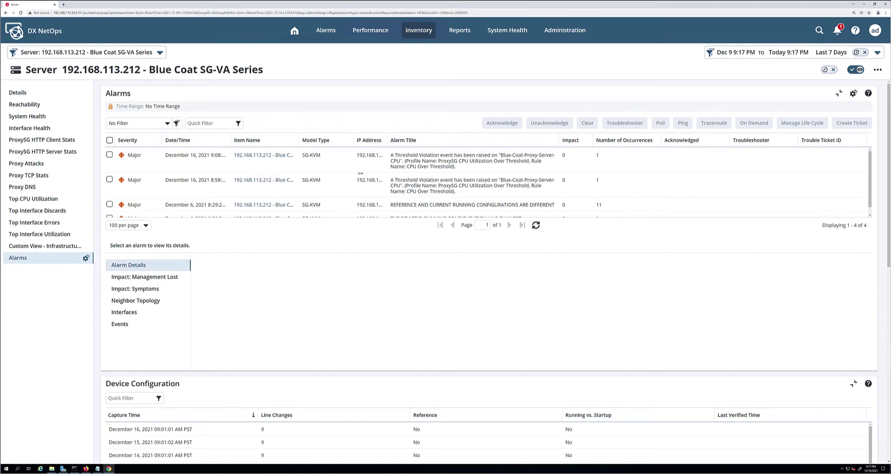
scroll(361, 177, down, 1)
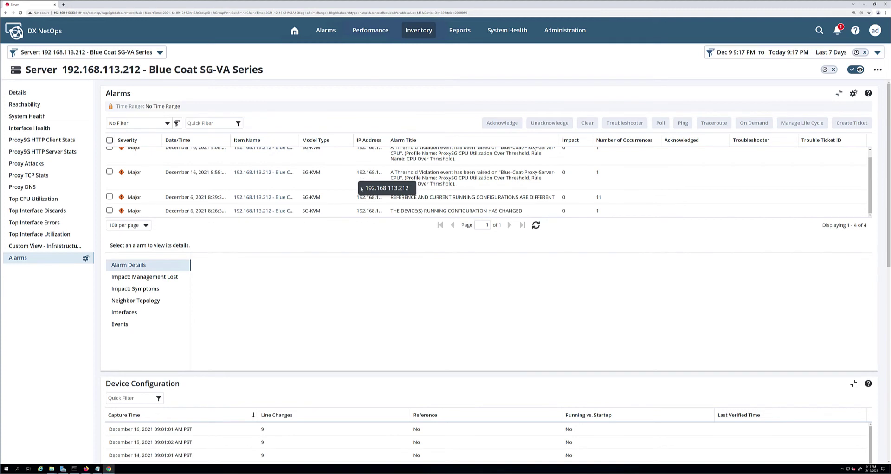
scroll(362, 189, down, 1)
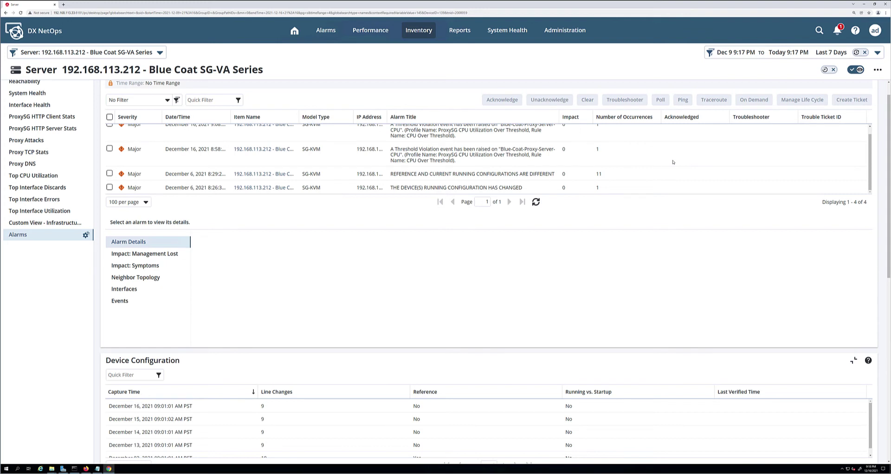
Step: View the details of the running-configuration-has-changed alarm and read the device configuration captured on December 16, 2021 at 09:01:01 AM
mouse_move(371, 30)
click(509, 187)
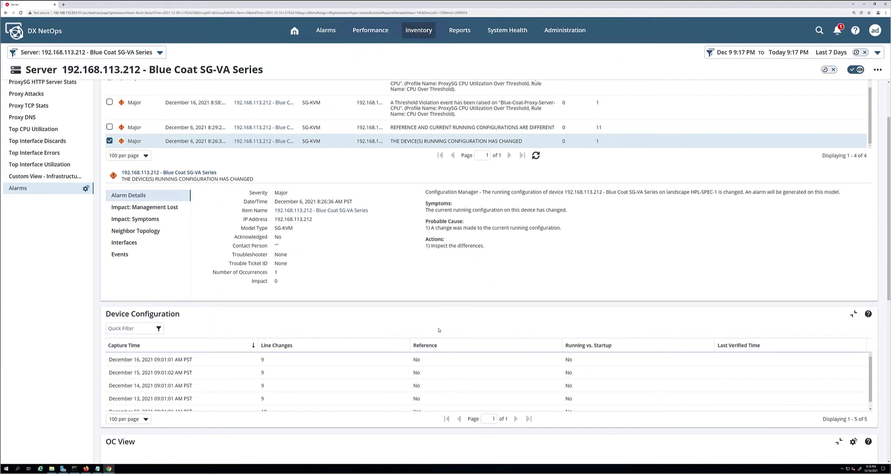
click(204, 360)
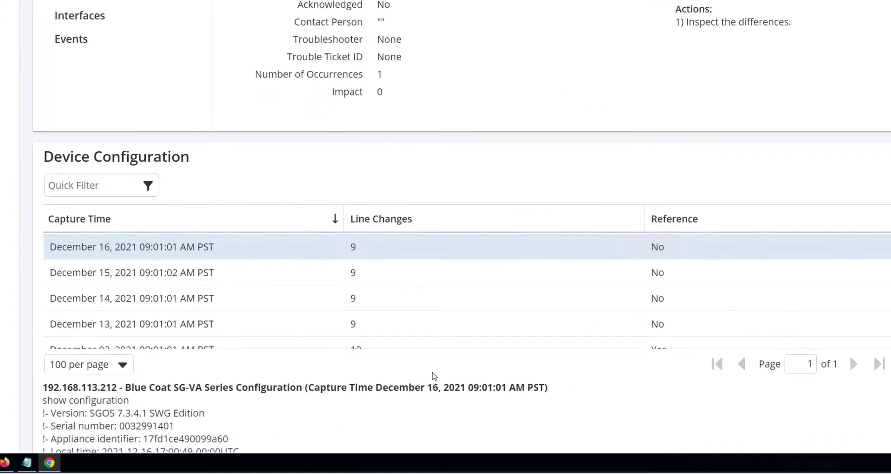
scroll(617, 323, down, 3)
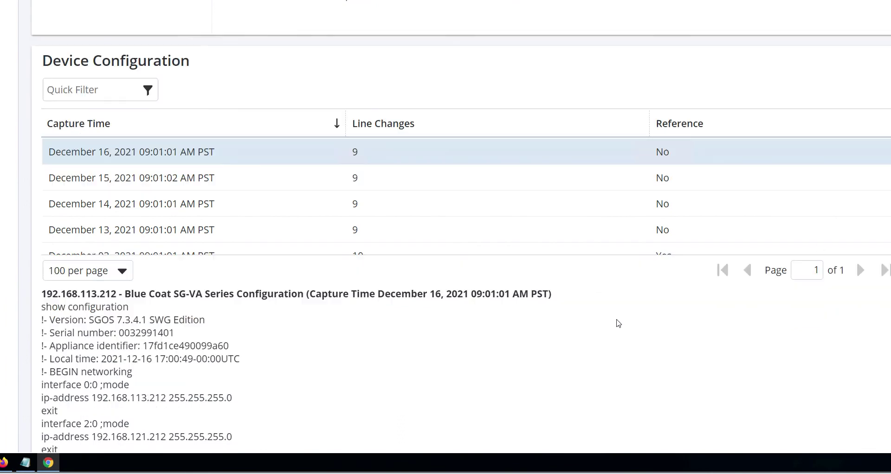
scroll(714, 317, down, 3)
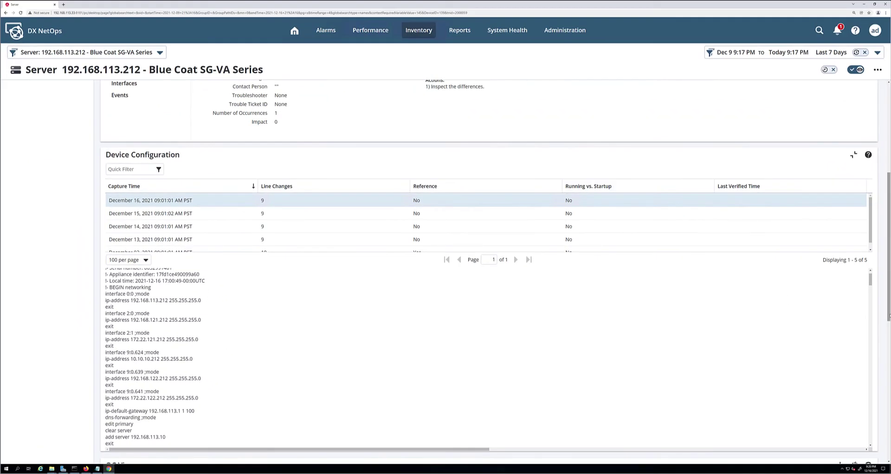
Step: In the OC View, expand Configuration Manager's Device Families down to Bluecoat ProxySG and select device 192.168.113.212
click(889, 345)
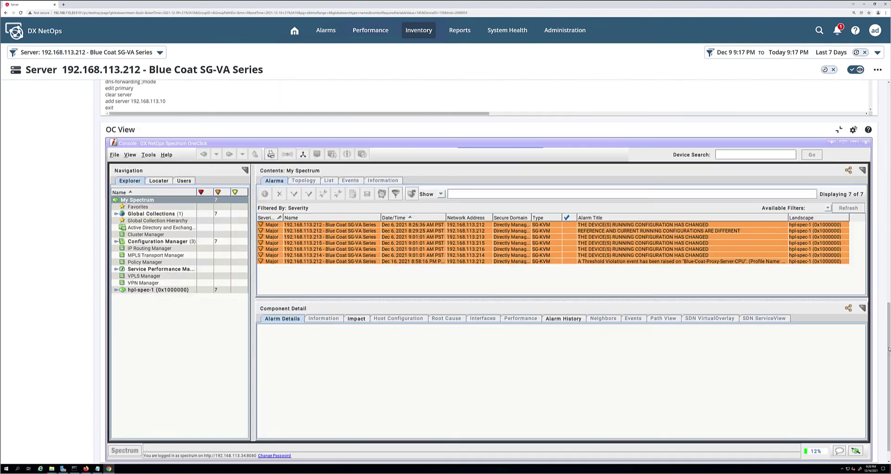
click(116, 242)
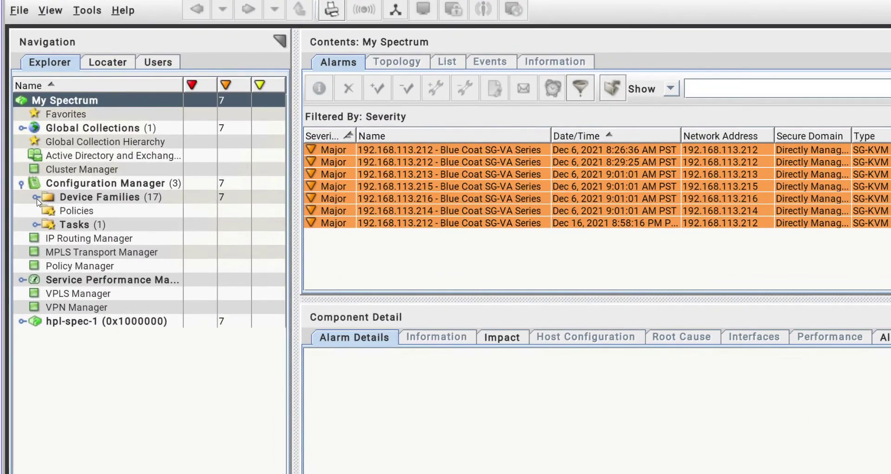
click(36, 197)
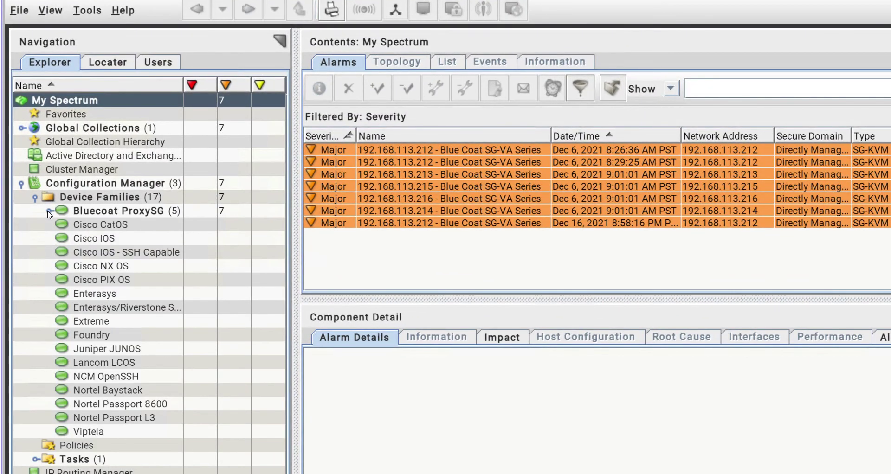
click(50, 212)
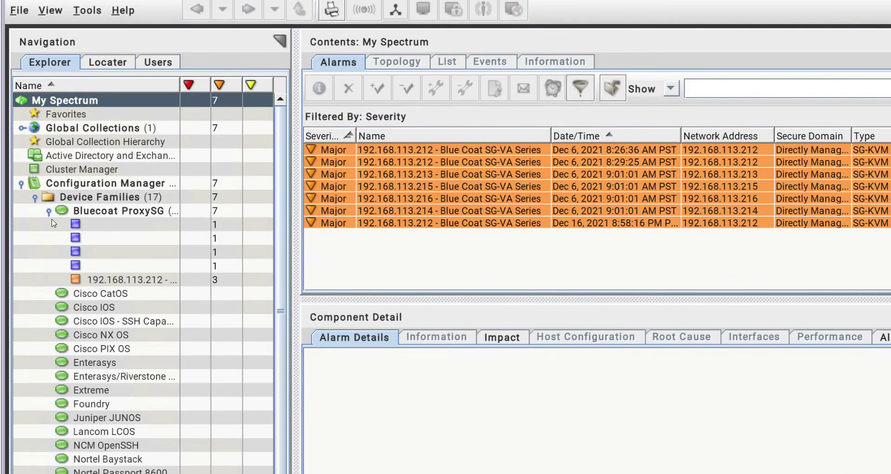
click(128, 225)
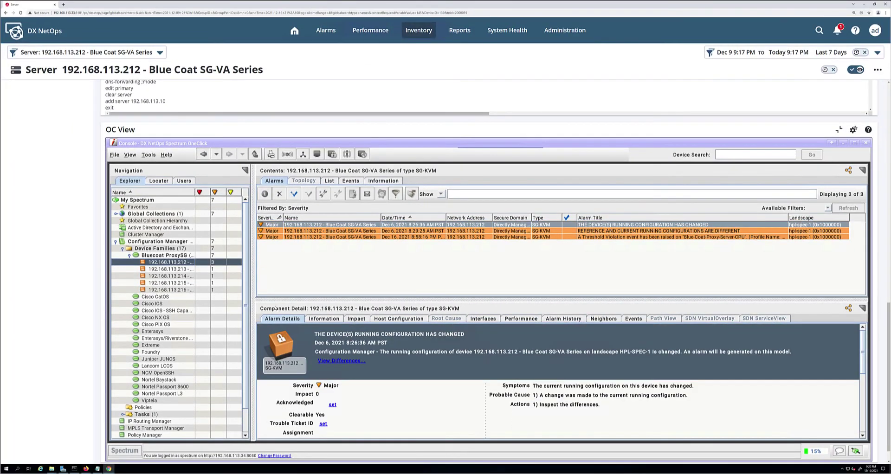
Step: Examine the Host Configuration differences between the device's Dec 16 and Dec 15, 2021 captures, and return to the home page
click(398, 319)
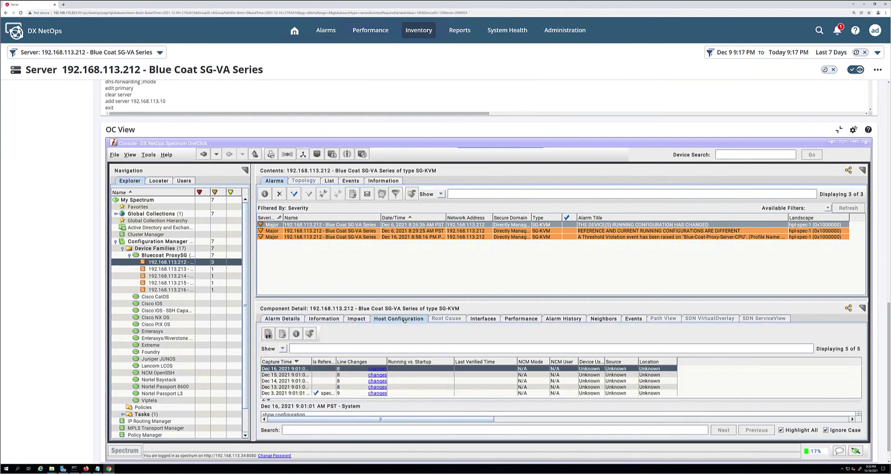
click(379, 369)
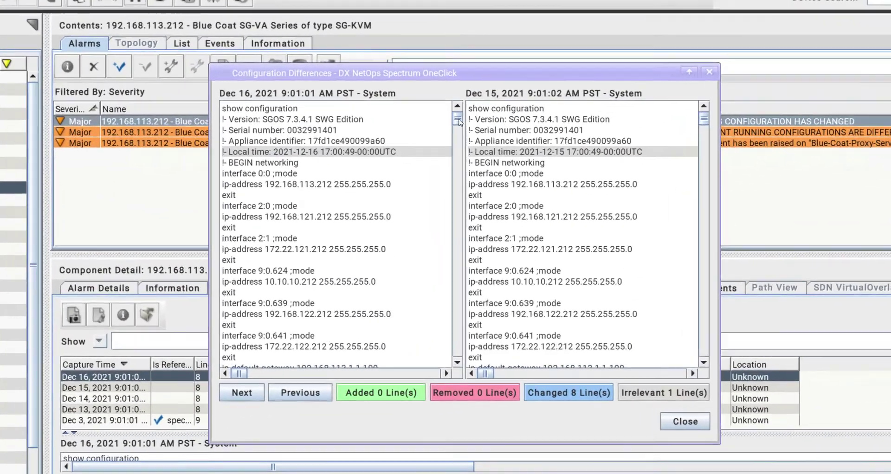
scroll(485, 233, down, 6)
scroll(453, 110, down, 5)
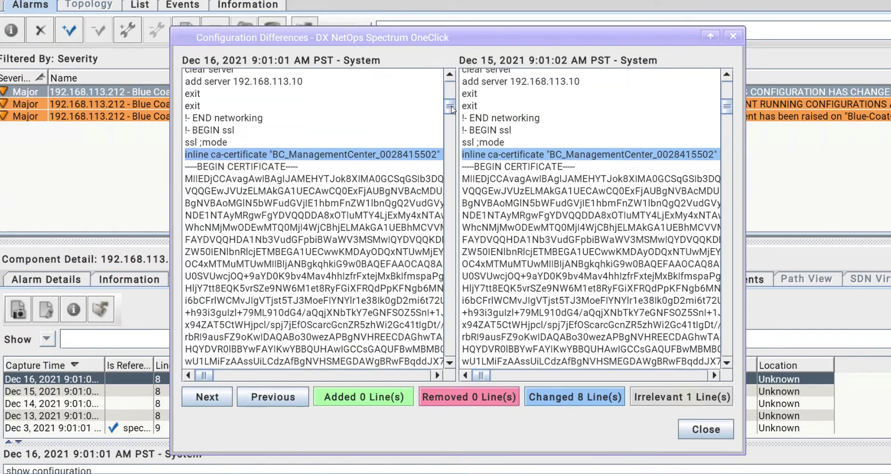
scroll(453, 120, down, 8)
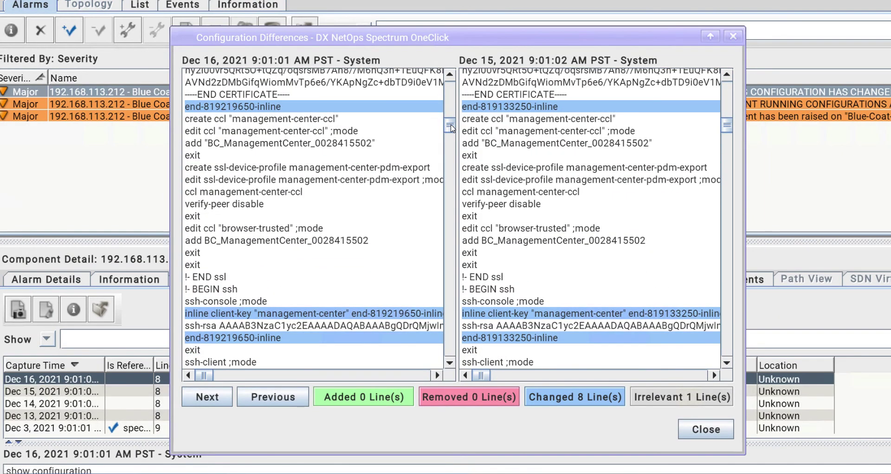
drag(452, 128, 450, 164)
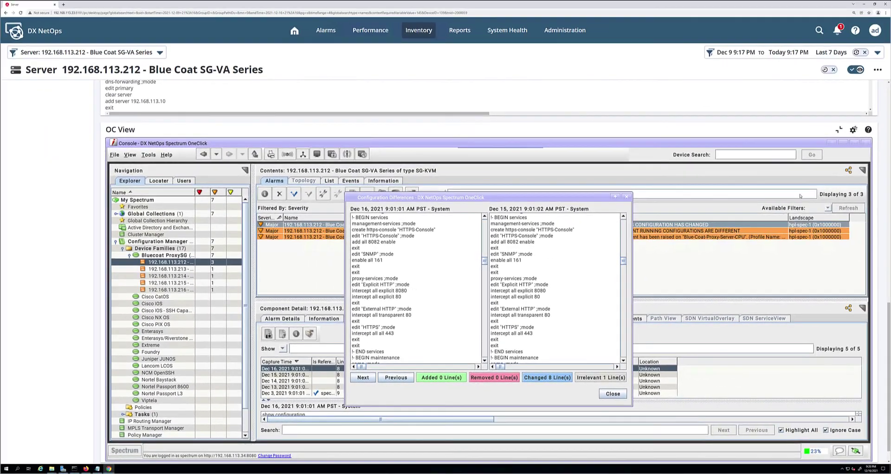
click(294, 30)
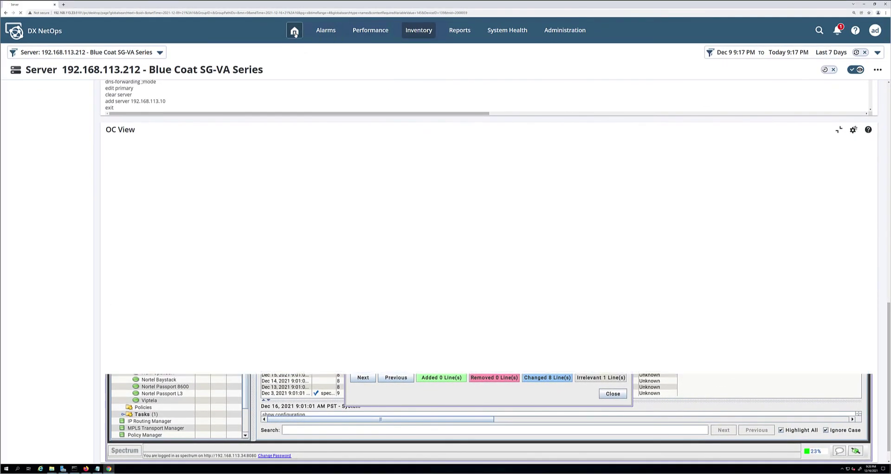